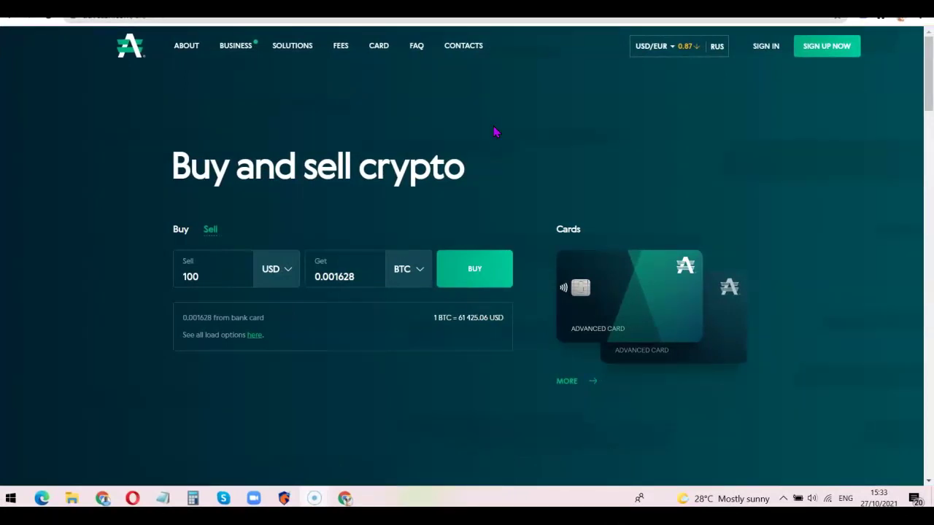
- Start a new sign-up and enter the first name, last name and e-mail address
{"action": "left_click", "coordinate": [538, 115]}
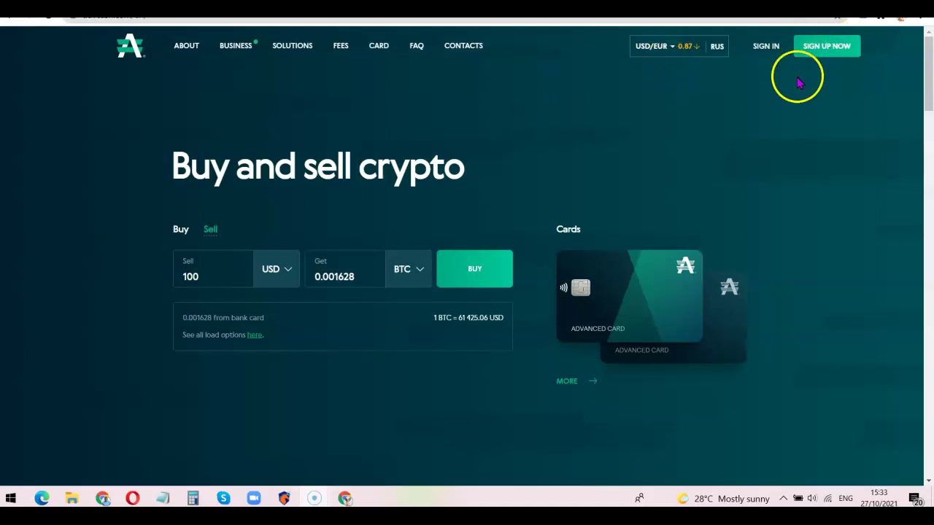
{"action": "left_click", "coordinate": [827, 49]}
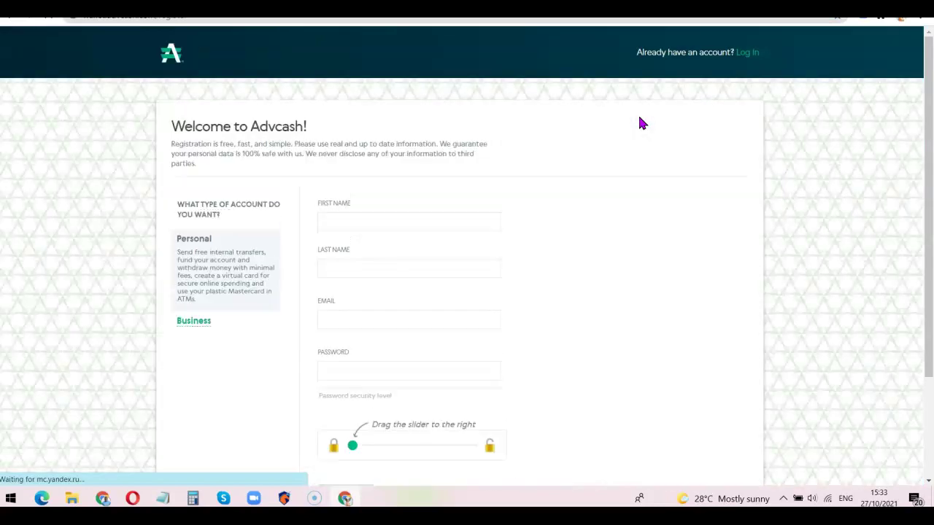
{"action": "left_click", "coordinate": [413, 223]}
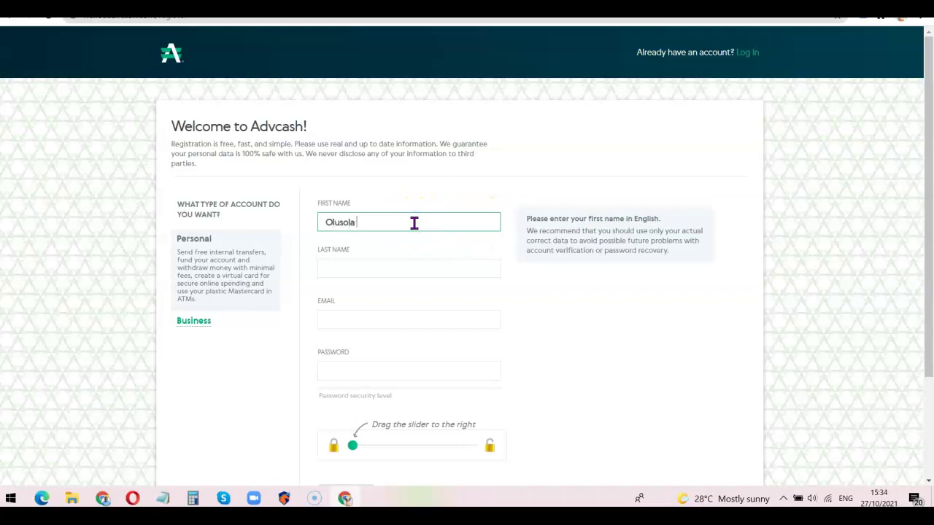
{"action": "left_click", "coordinate": [387, 267]}
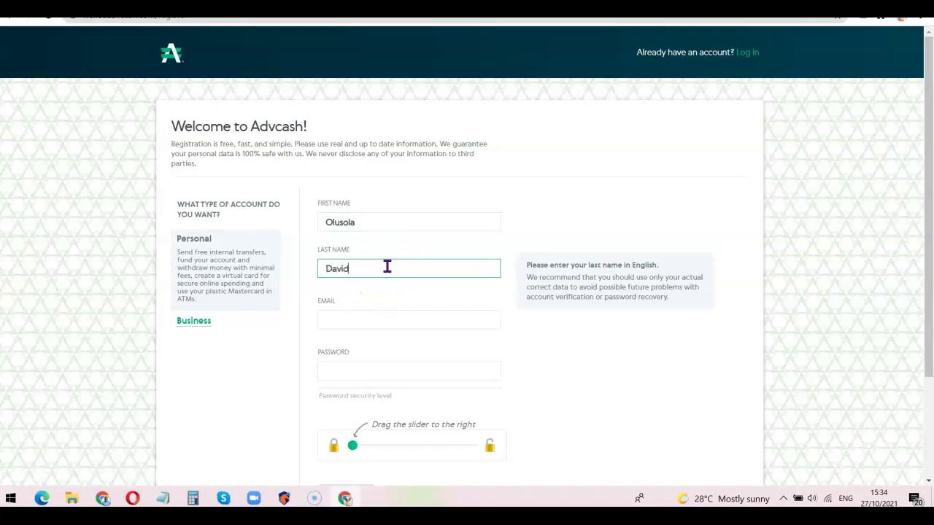
{"action": "left_click", "coordinate": [360, 317]}
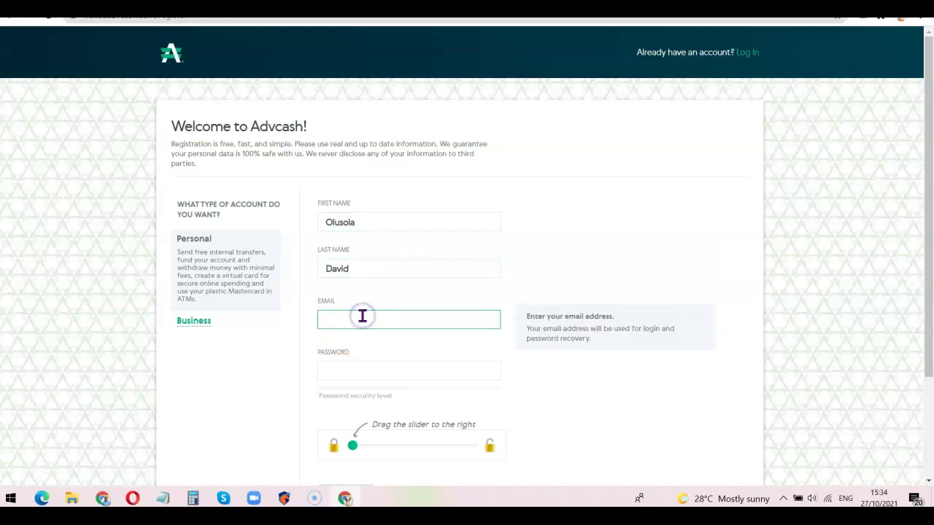
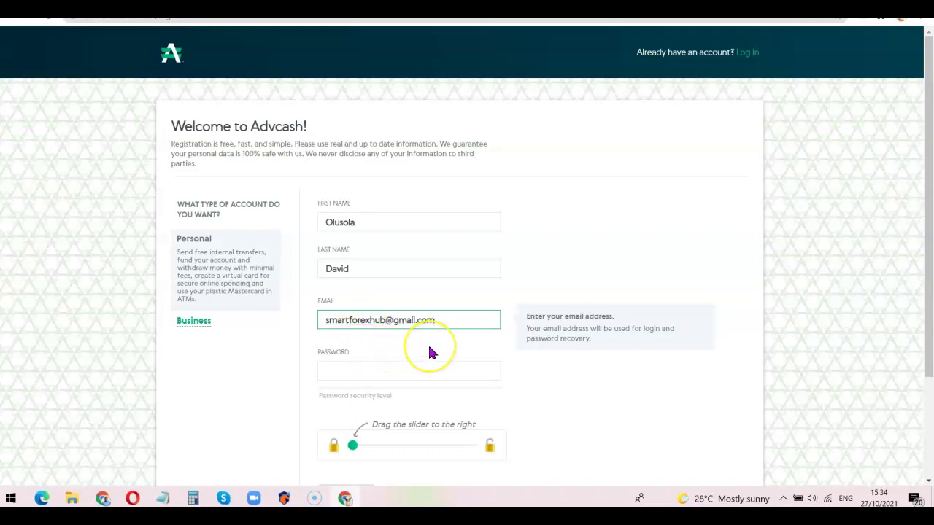
- Enter a Safe-rated account password and drag the captcha slider to the right
{"action": "left_click", "coordinate": [415, 369]}
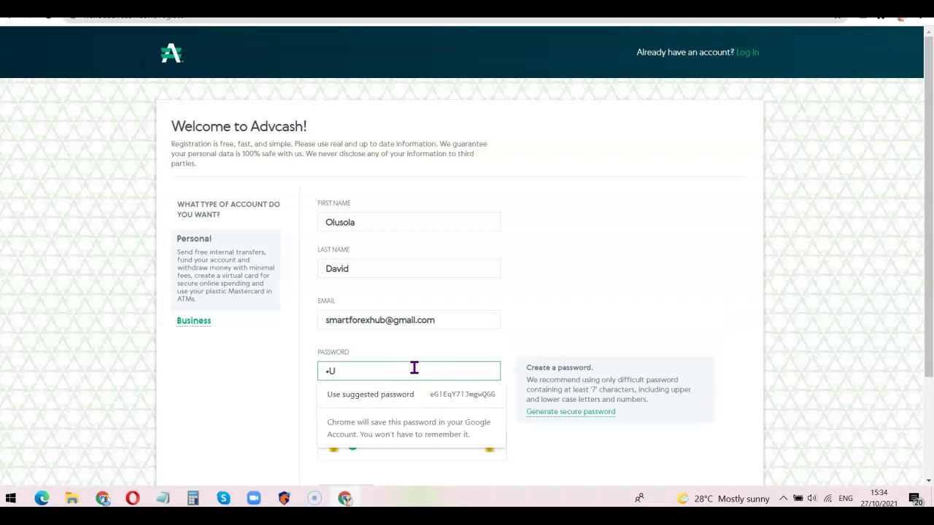
{"action": "type", "text": "**************"}
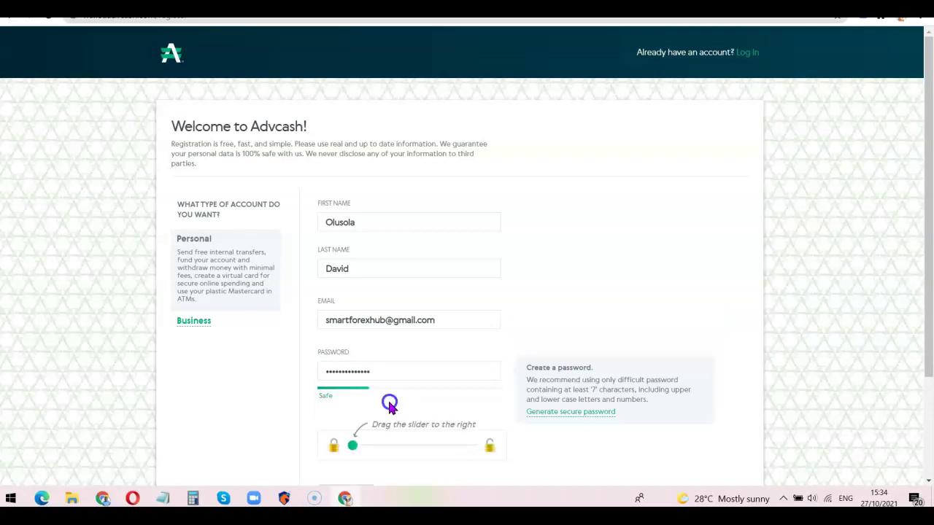
{"action": "scroll", "coordinate": [387, 406], "scroll_direction": "down", "scroll_amount": 2}
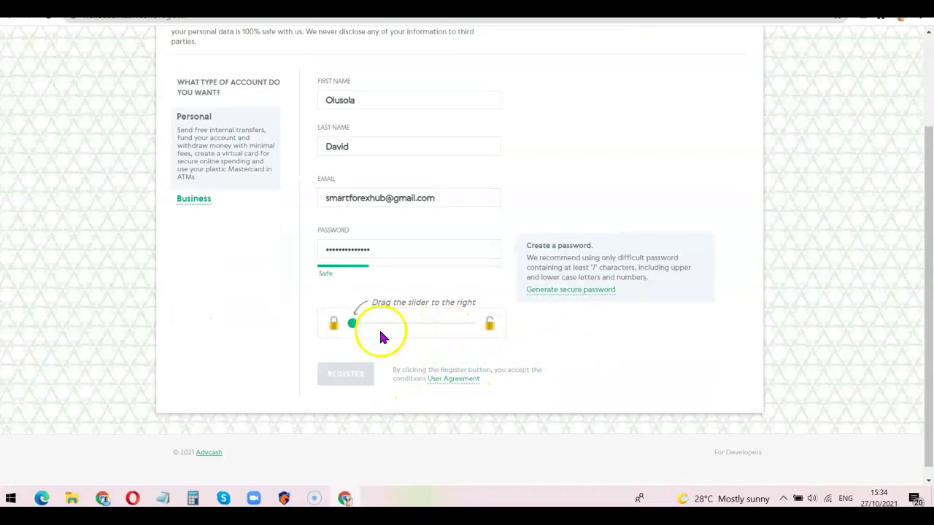
{"action": "left_click_drag", "start_coordinate": [352, 324], "coordinate": [488, 330]}
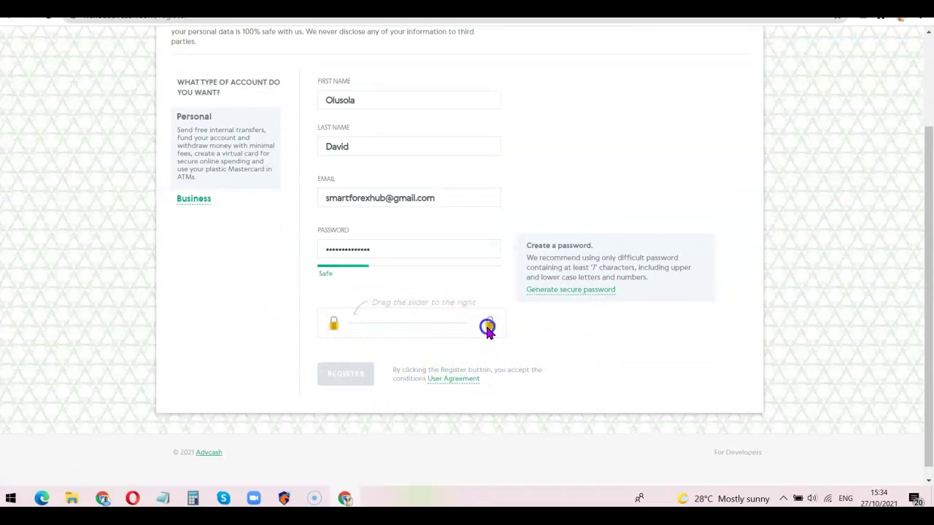
{"action": "scroll", "coordinate": [406, 288], "scroll_direction": "up", "scroll_amount": 1}
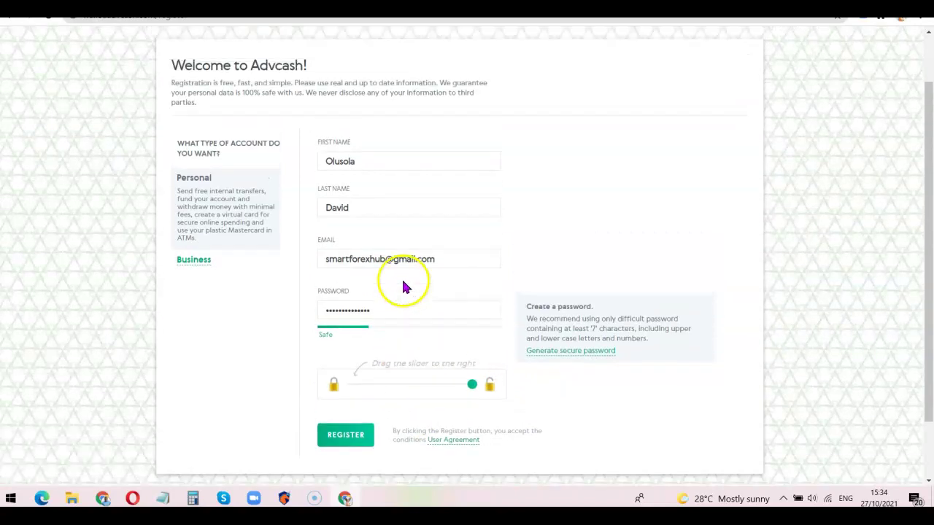
{"action": "scroll", "coordinate": [514, 380], "scroll_direction": "down", "scroll_amount": 1}
{"action": "scroll", "coordinate": [336, 376], "scroll_direction": "up", "scroll_amount": 2}
{"action": "scroll", "coordinate": [343, 372], "scroll_direction": "down", "scroll_amount": 2}
- Submit the registration and choose Never on Chrome's save-password prompt
{"action": "left_click", "coordinate": [362, 369]}
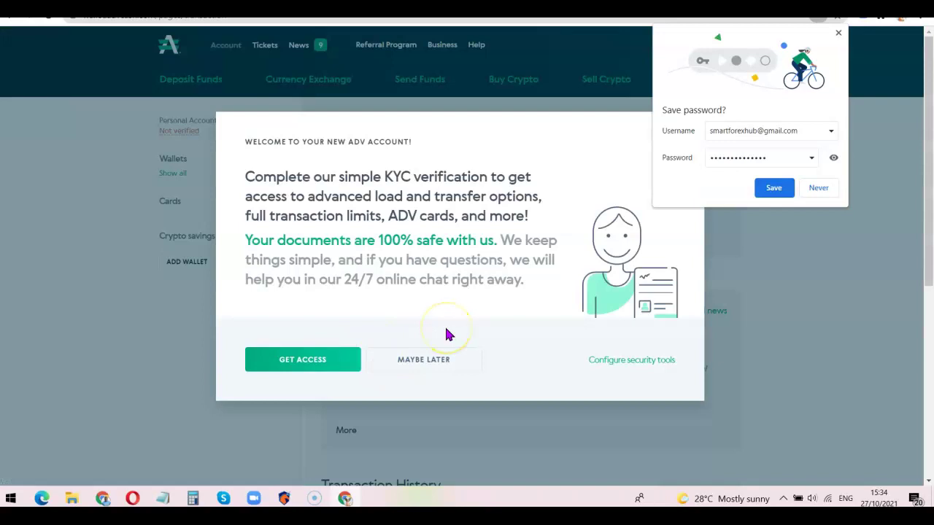
{"action": "left_click", "coordinate": [816, 191]}
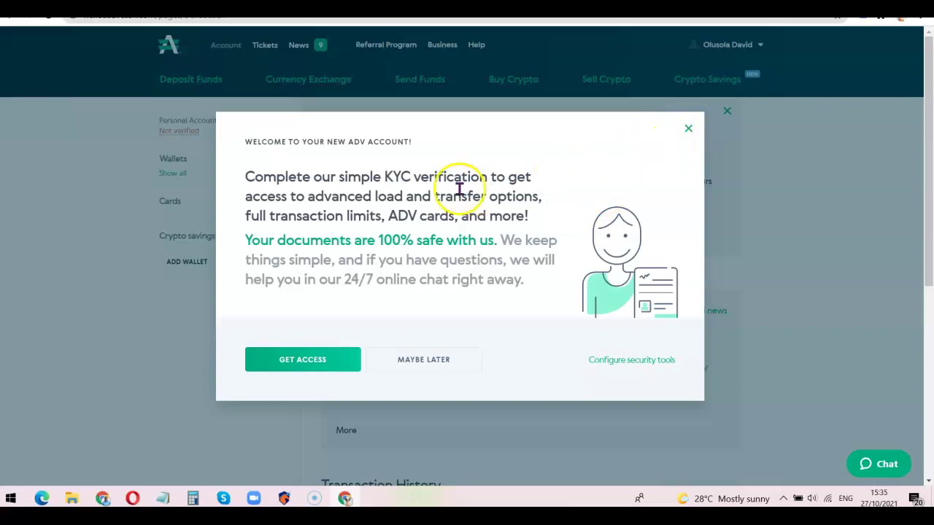
- Choose GET ACCESS on the welcome modal, then follow the Not verified popover's 'here' link
{"action": "left_click", "coordinate": [310, 365]}
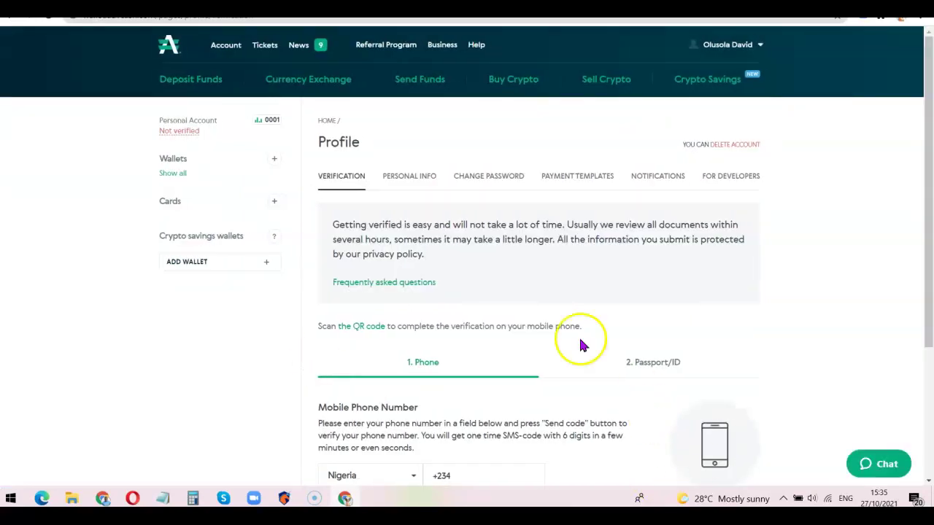
{"action": "scroll", "coordinate": [531, 235], "scroll_direction": "down", "scroll_amount": 2}
{"action": "scroll", "coordinate": [506, 258], "scroll_direction": "up", "scroll_amount": 2}
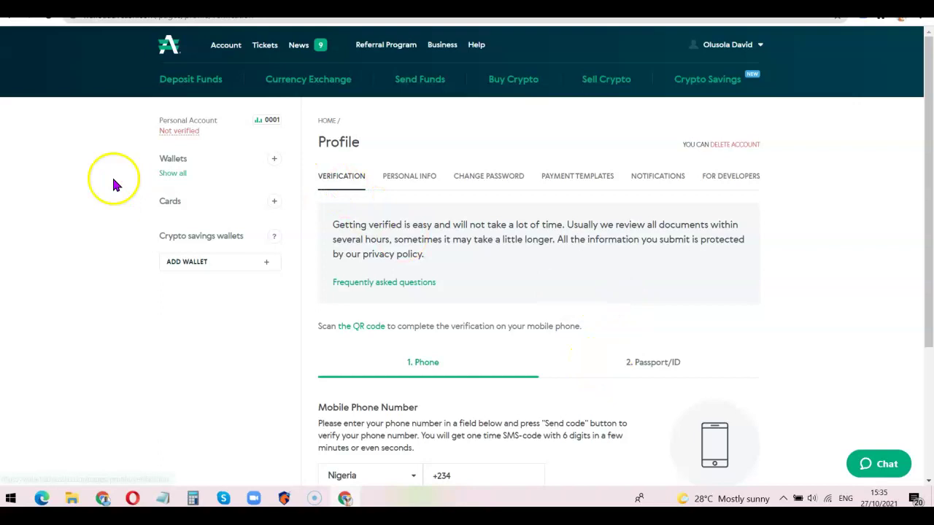
{"action": "left_click", "coordinate": [177, 132]}
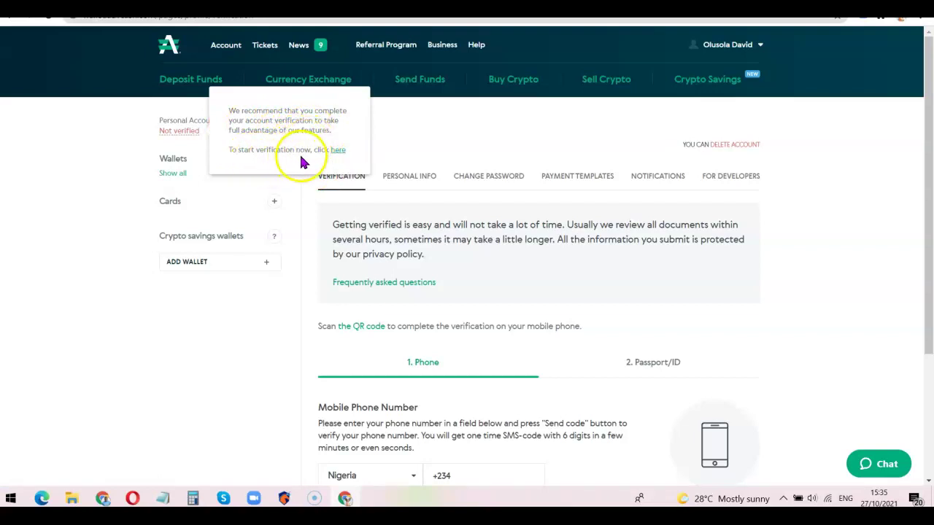
{"action": "left_click", "coordinate": [334, 151]}
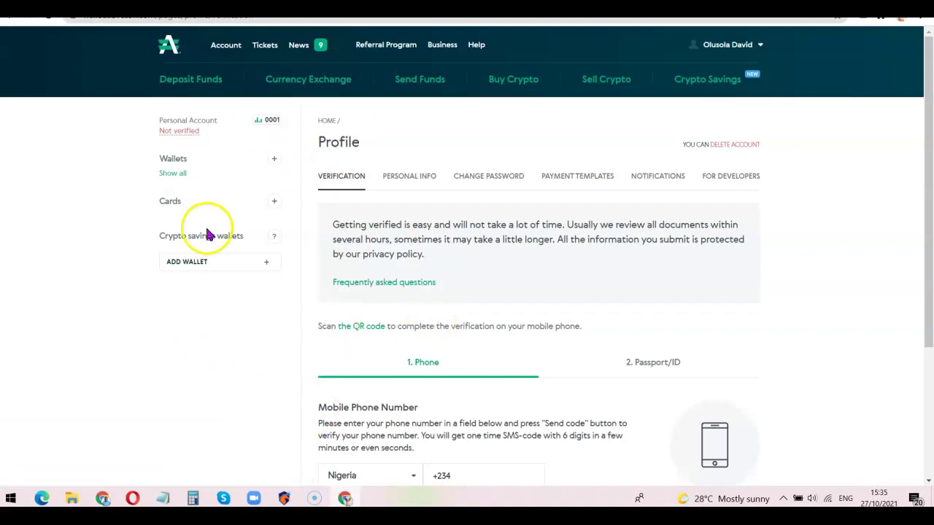
- Enter the mobile phone number, correcting mistyped digits, and request the SMS code
{"action": "scroll", "coordinate": [645, 204], "scroll_direction": "down", "scroll_amount": 3}
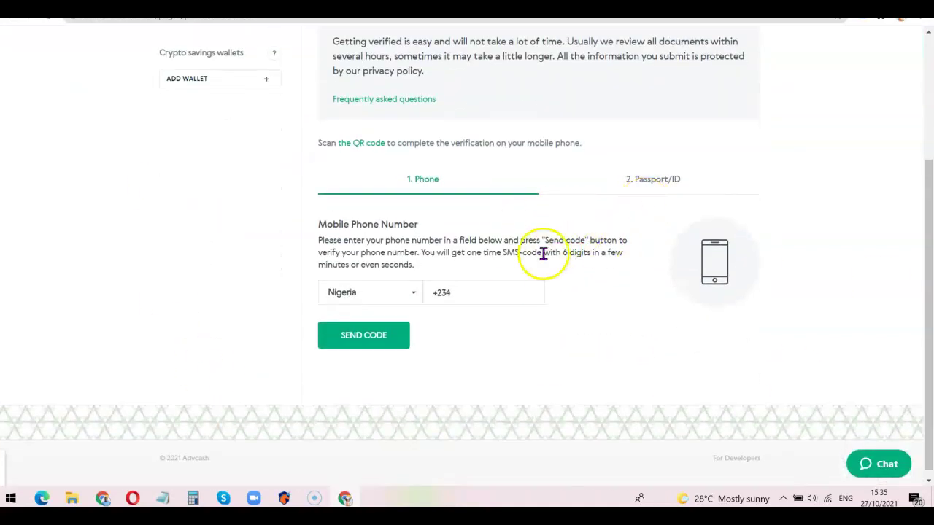
{"action": "left_click", "coordinate": [496, 292]}
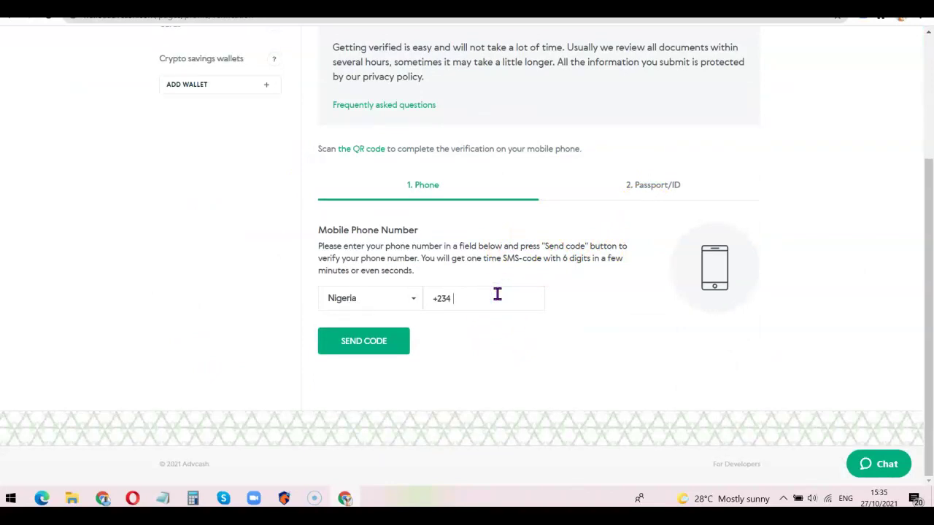
{"action": "double_click", "coordinate": [506, 303]}
{"action": "key", "text": "BackSpace"}
{"action": "left_click", "coordinate": [363, 337]}
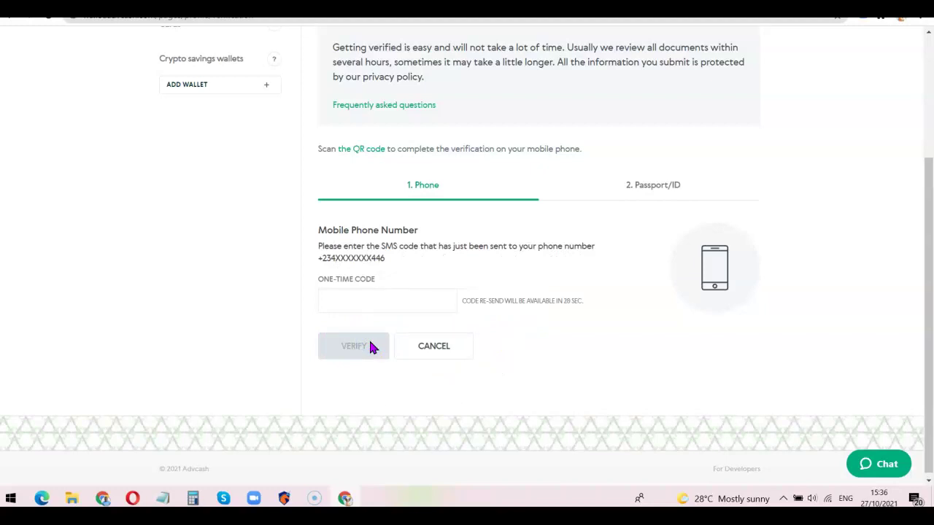
- Enter the received SMS one-time code and verify the phone number
{"action": "left_click", "coordinate": [390, 343]}
{"action": "left_click", "coordinate": [388, 297]}
{"action": "left_click", "coordinate": [375, 308]}
{"action": "left_click", "coordinate": [382, 302]}
{"action": "left_click", "coordinate": [382, 304]}
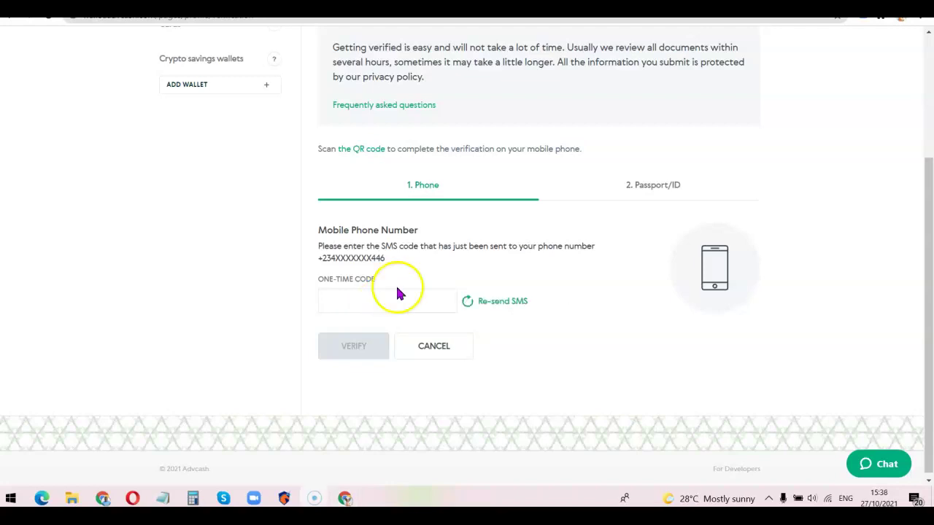
{"action": "left_click", "coordinate": [394, 289]}
{"action": "left_click", "coordinate": [376, 295]}
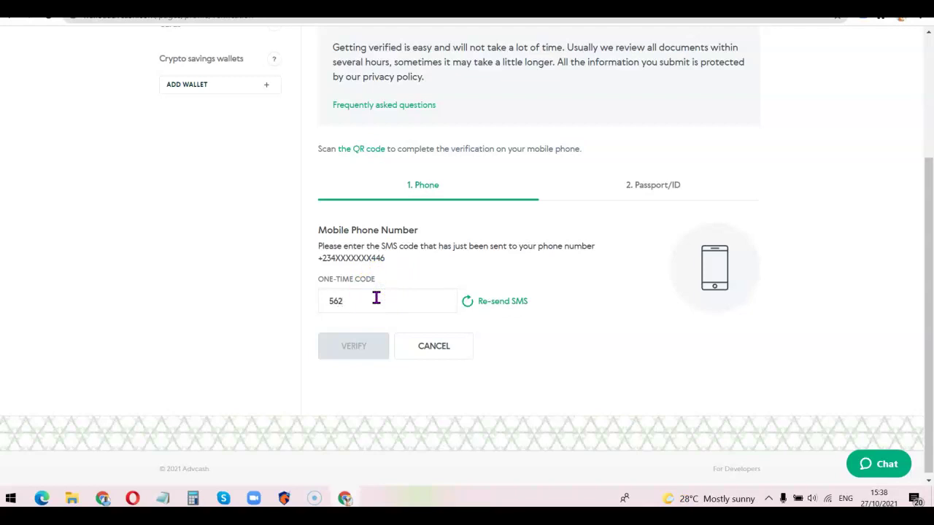
{"action": "left_click", "coordinate": [355, 344]}
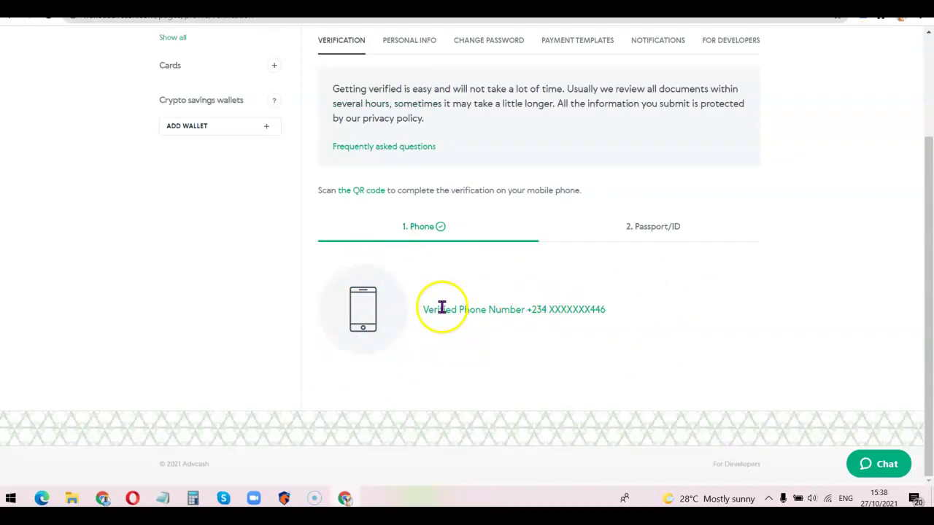
- Open the Passport/ID tab, keep Nigeria as citizenship, and scroll to the Selfie and Identity document steps
{"action": "left_click", "coordinate": [666, 235]}
{"action": "scroll", "coordinate": [664, 234], "scroll_direction": "down", "scroll_amount": 2}
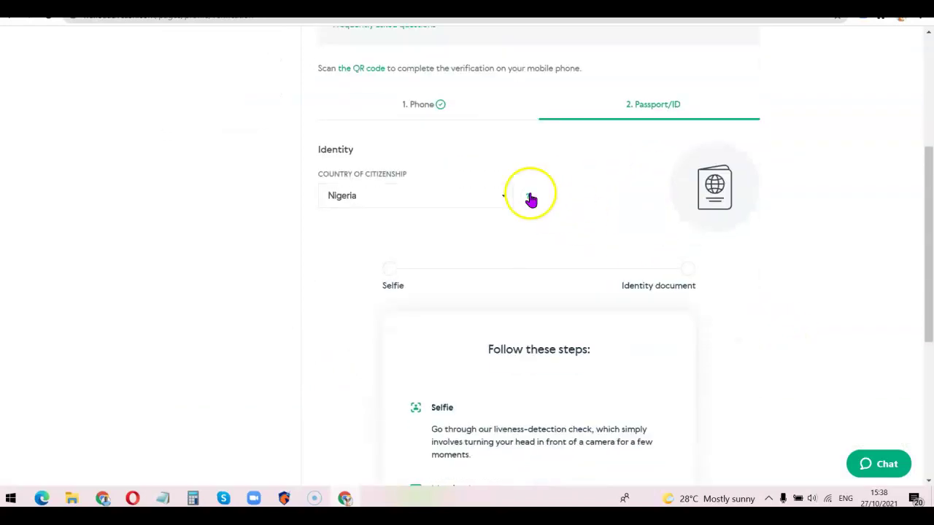
{"action": "left_click", "coordinate": [496, 201]}
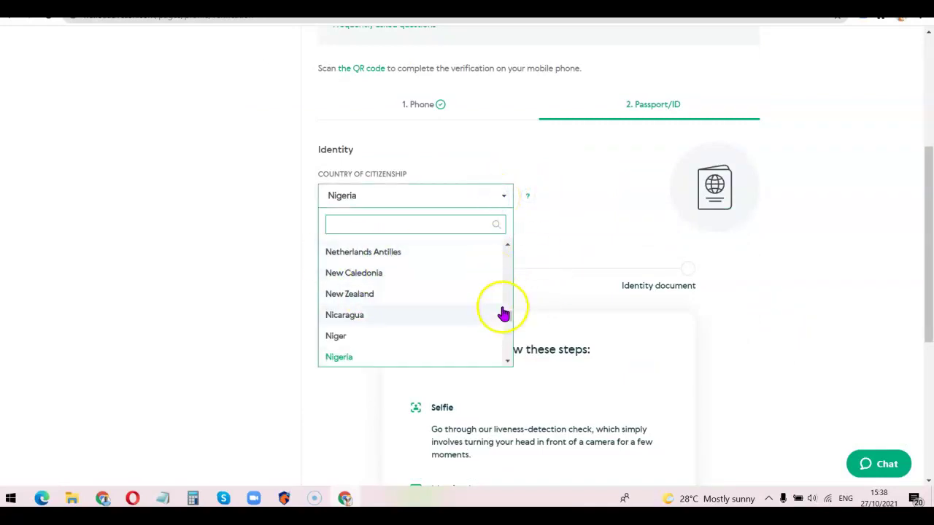
{"action": "left_click_drag", "start_coordinate": [506, 317], "coordinate": [504, 277]}
{"action": "left_click", "coordinate": [548, 228]}
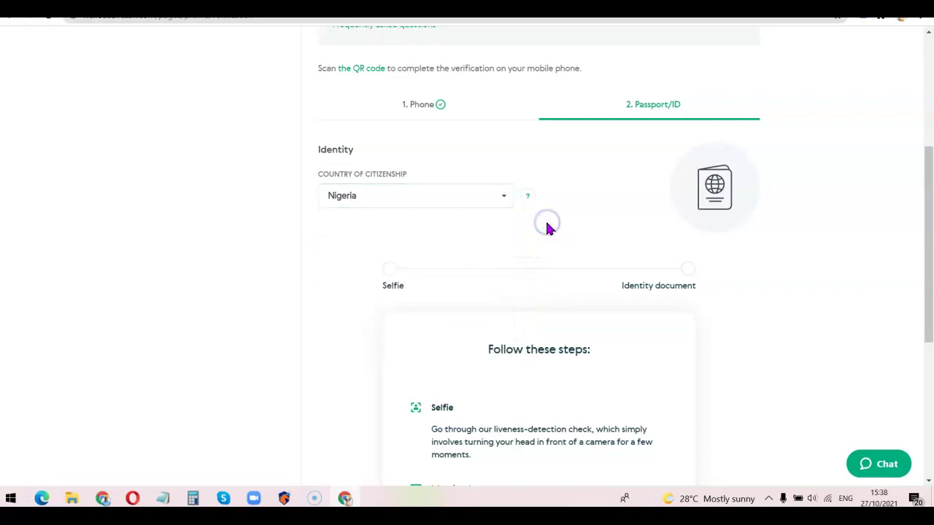
{"action": "scroll", "coordinate": [548, 225], "scroll_direction": "down", "scroll_amount": 2}
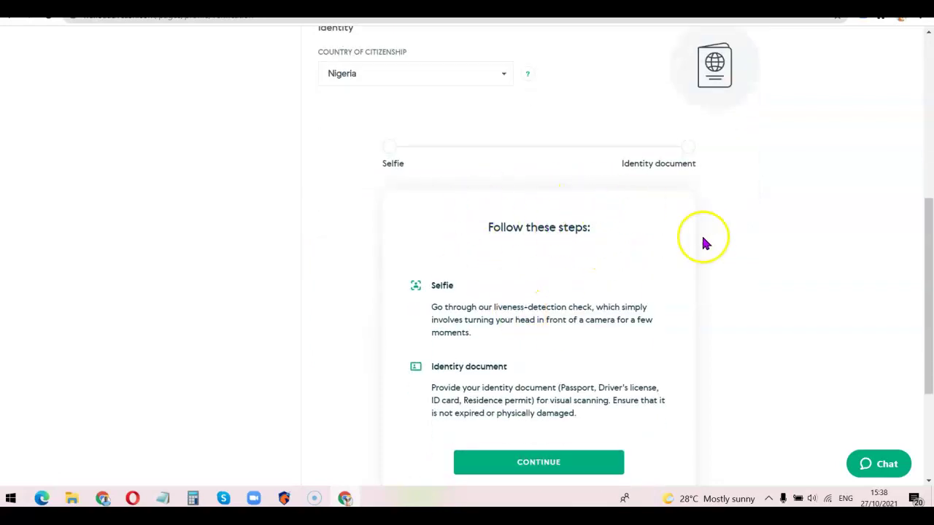
{"action": "scroll", "coordinate": [705, 243], "scroll_direction": "down", "scroll_amount": 1}
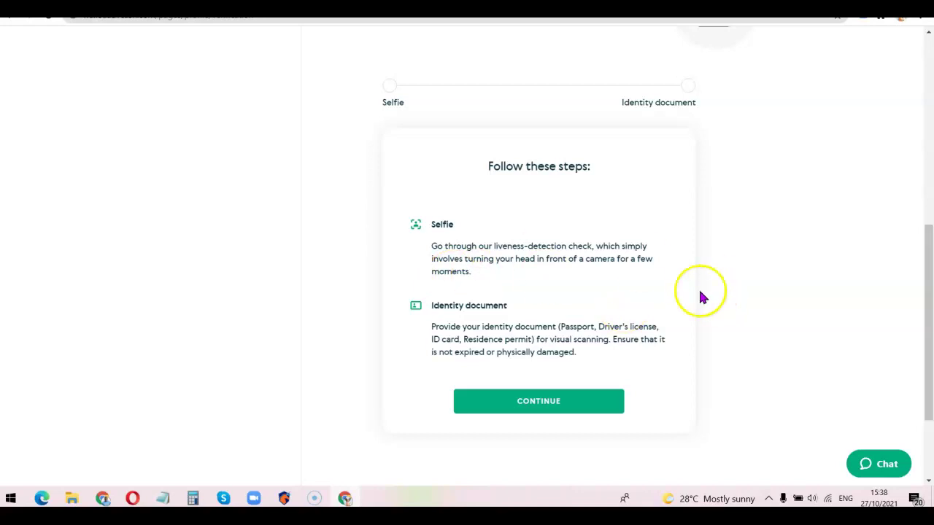
{"action": "scroll", "coordinate": [679, 290], "scroll_direction": "up", "scroll_amount": 1}
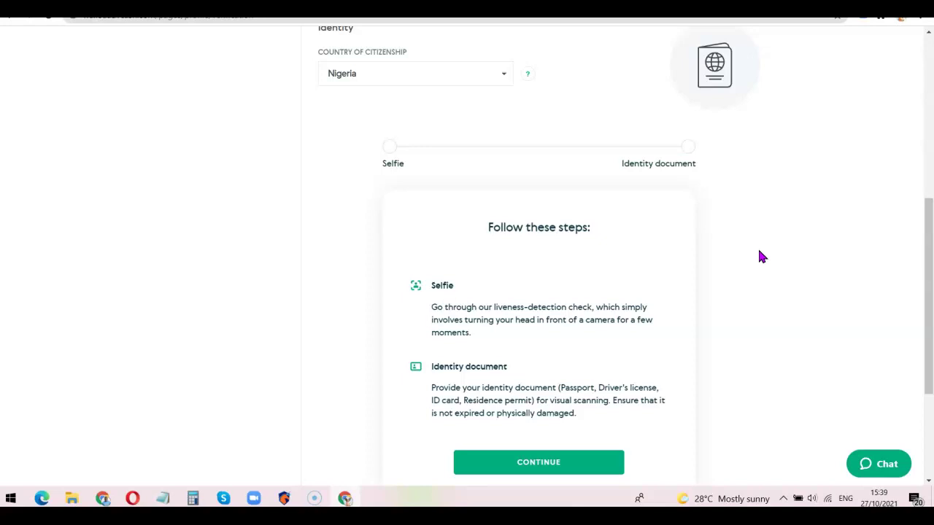
{"action": "scroll", "coordinate": [840, 244], "scroll_direction": "up", "scroll_amount": 2}
{"action": "scroll", "coordinate": [840, 243], "scroll_direction": "down", "scroll_amount": 4}
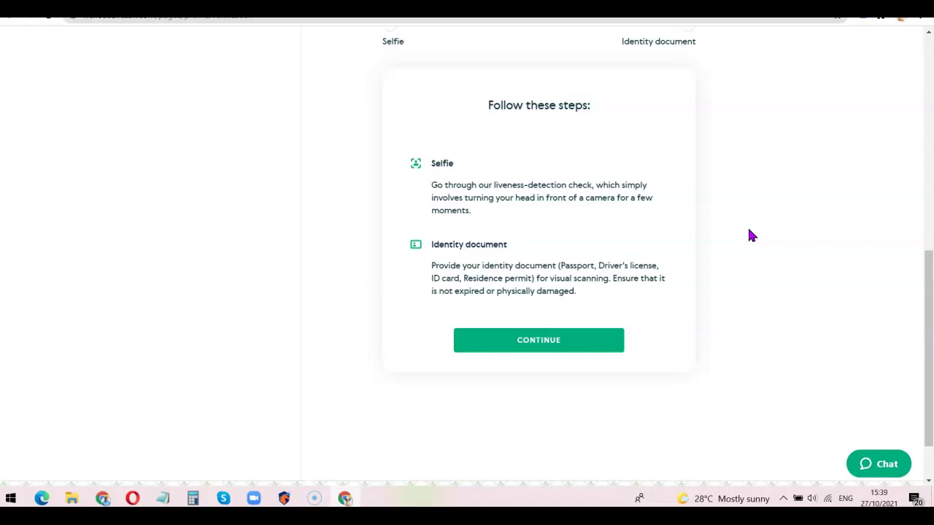
{"action": "left_click", "coordinate": [772, 219]}
{"action": "left_click", "coordinate": [771, 289]}
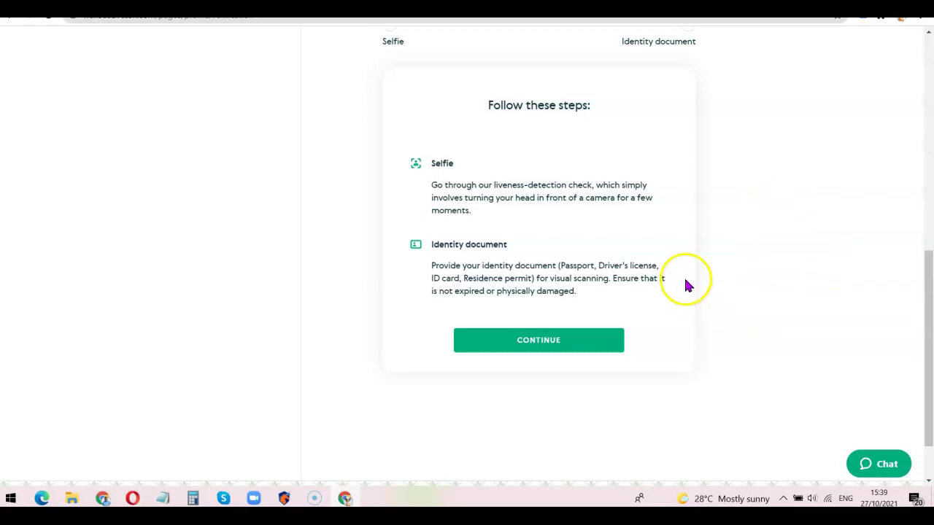
{"action": "scroll", "coordinate": [701, 277], "scroll_direction": "up", "scroll_amount": 3}
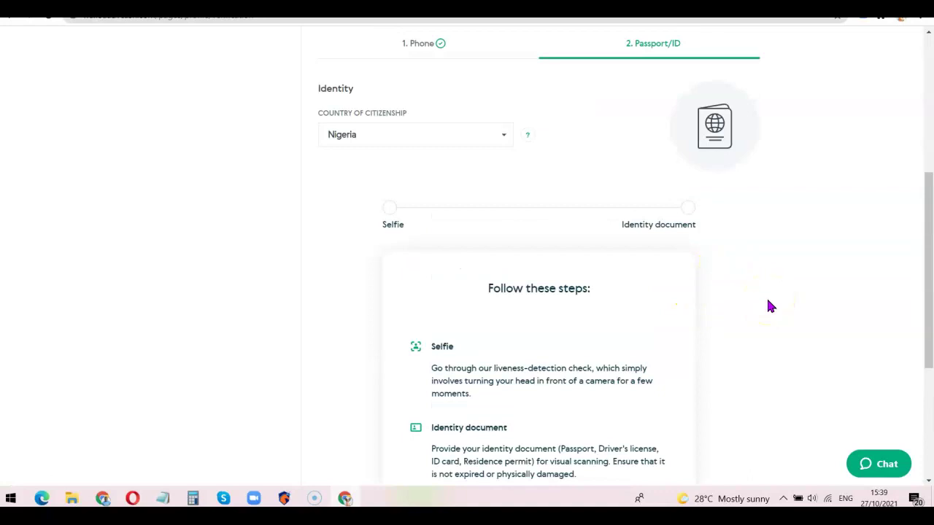
{"action": "scroll", "coordinate": [768, 300], "scroll_direction": "up", "scroll_amount": 4}
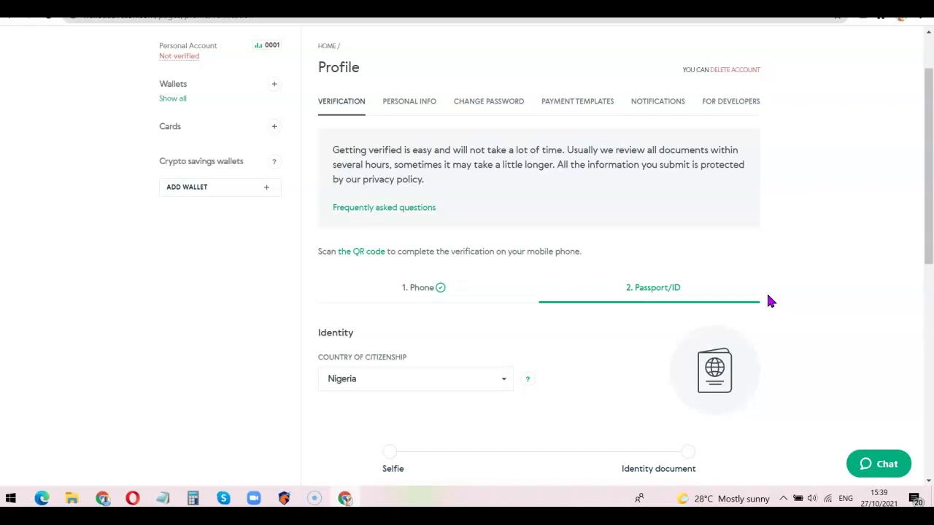
{"action": "left_click", "coordinate": [804, 267]}
{"action": "left_click", "coordinate": [804, 267]}
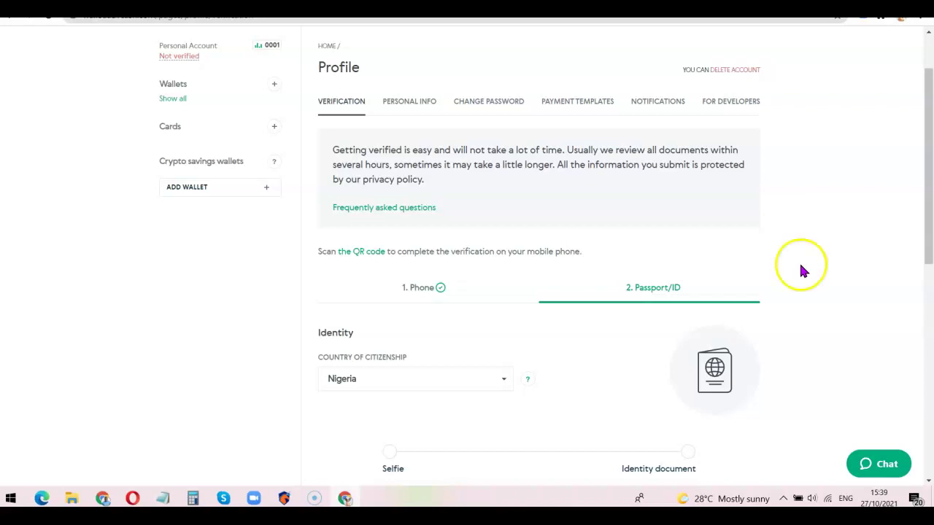